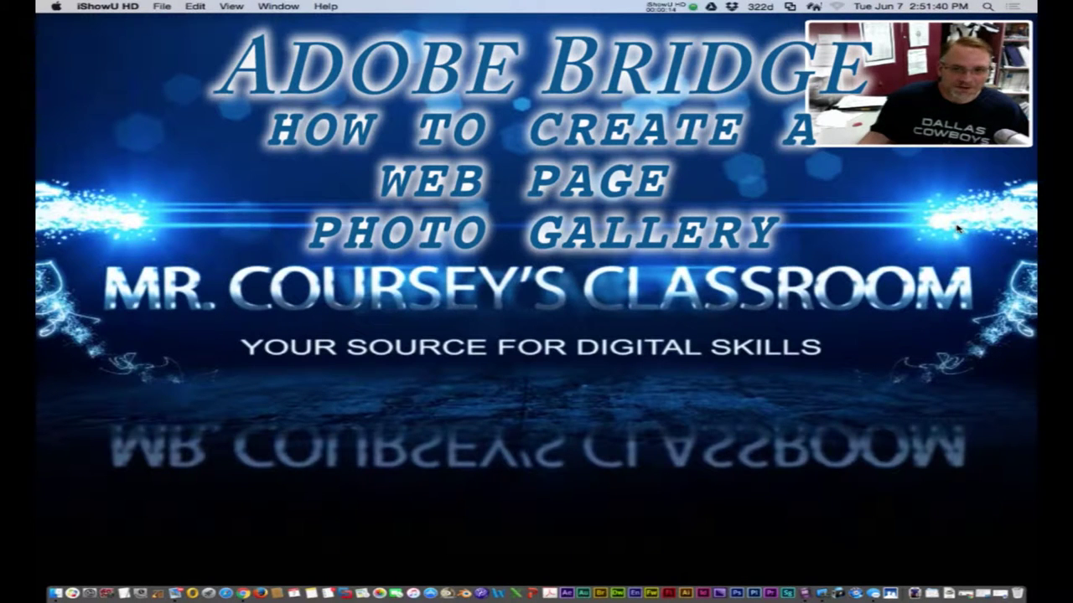
- Switch to Bridge and select all 31 photos in the hollywoodlaunch1/13 folder
click(604, 582)
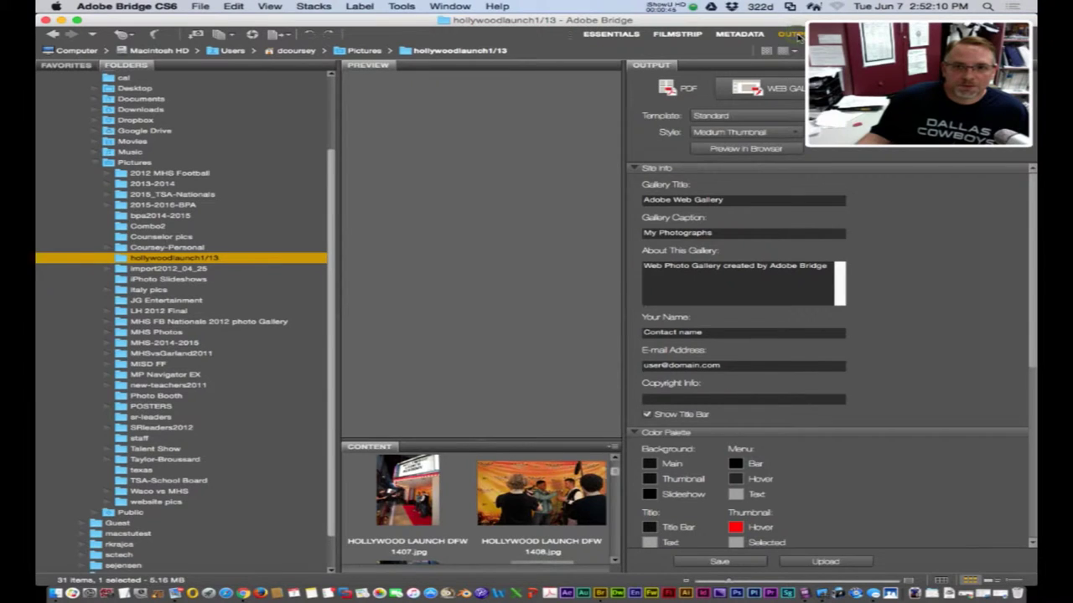
scroll(578, 505, down, 10)
scroll(578, 504, down, 2)
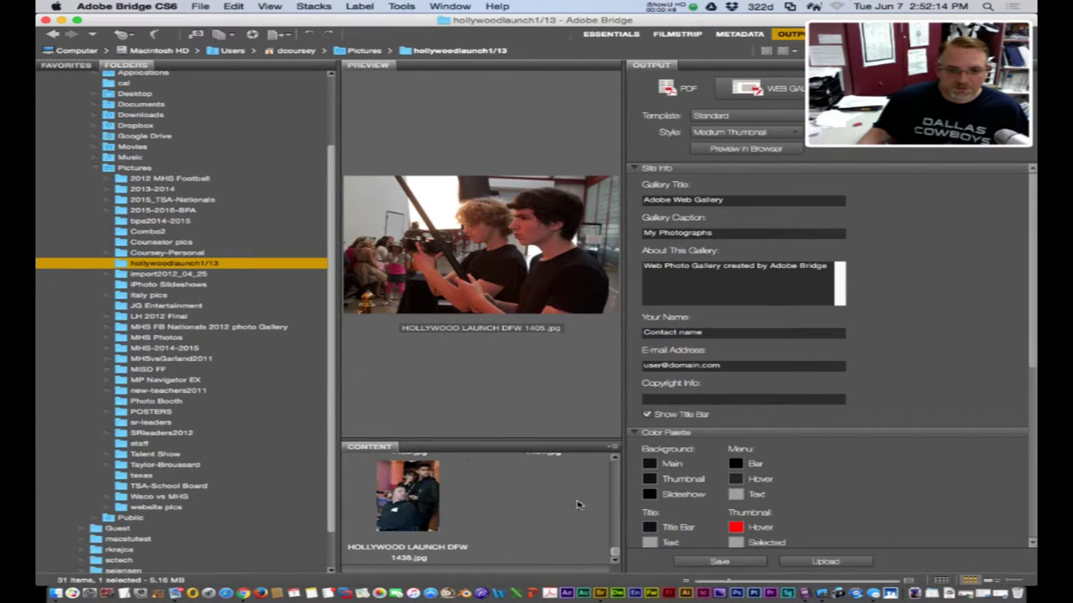
key(super+a)
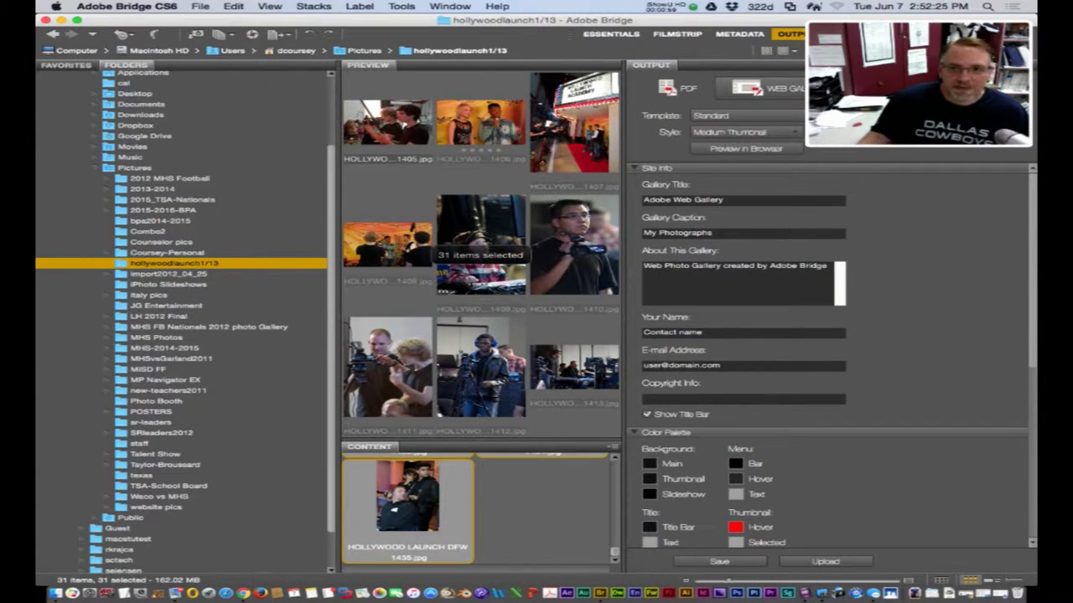
- Choose the Filmstrip web gallery template and start editing the gallery title
click(794, 116)
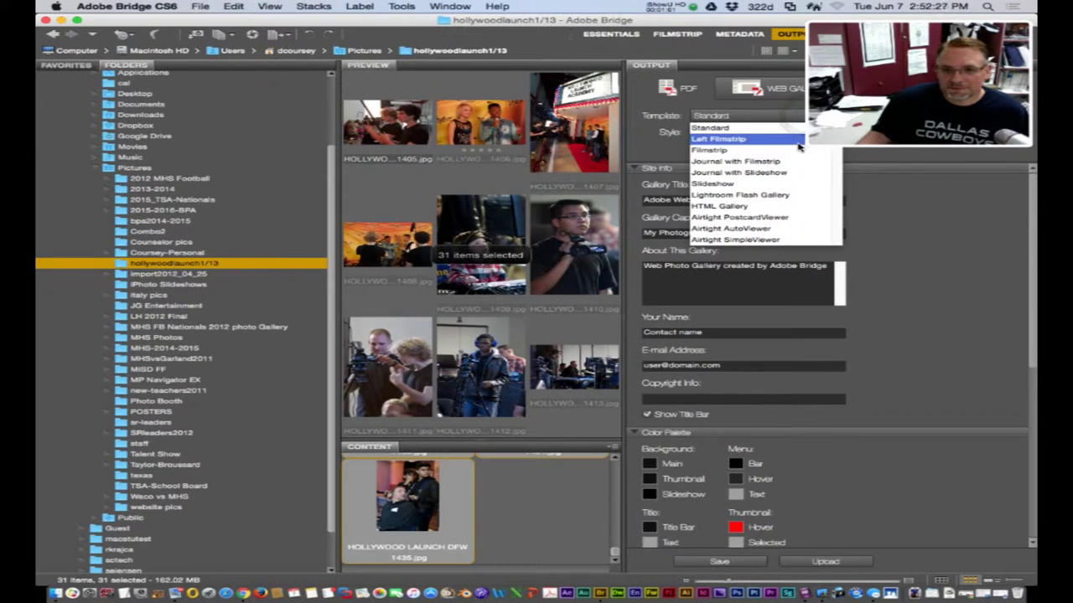
click(796, 150)
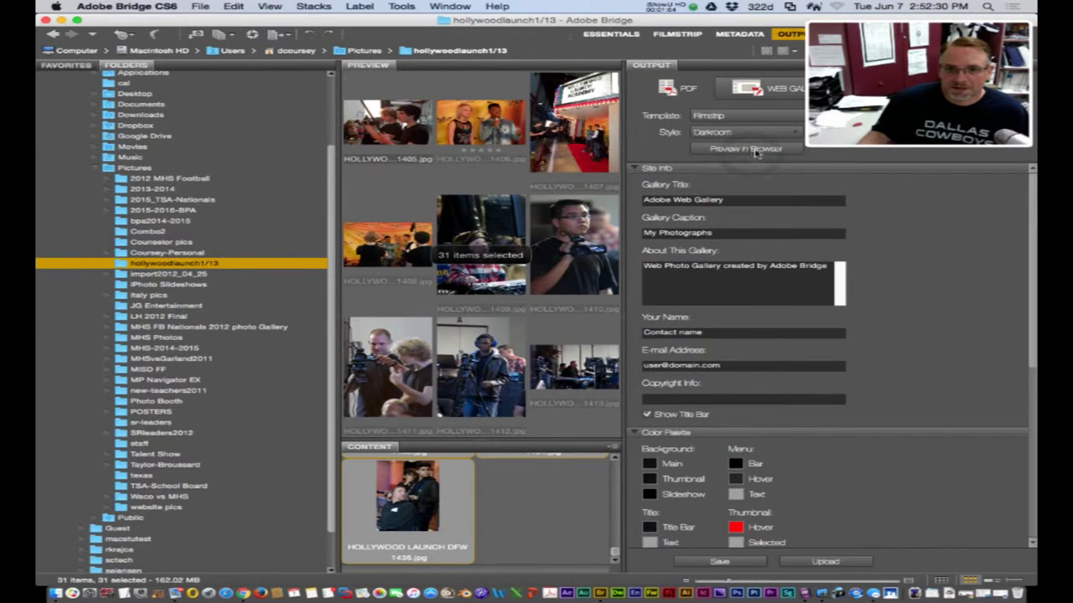
click(787, 148)
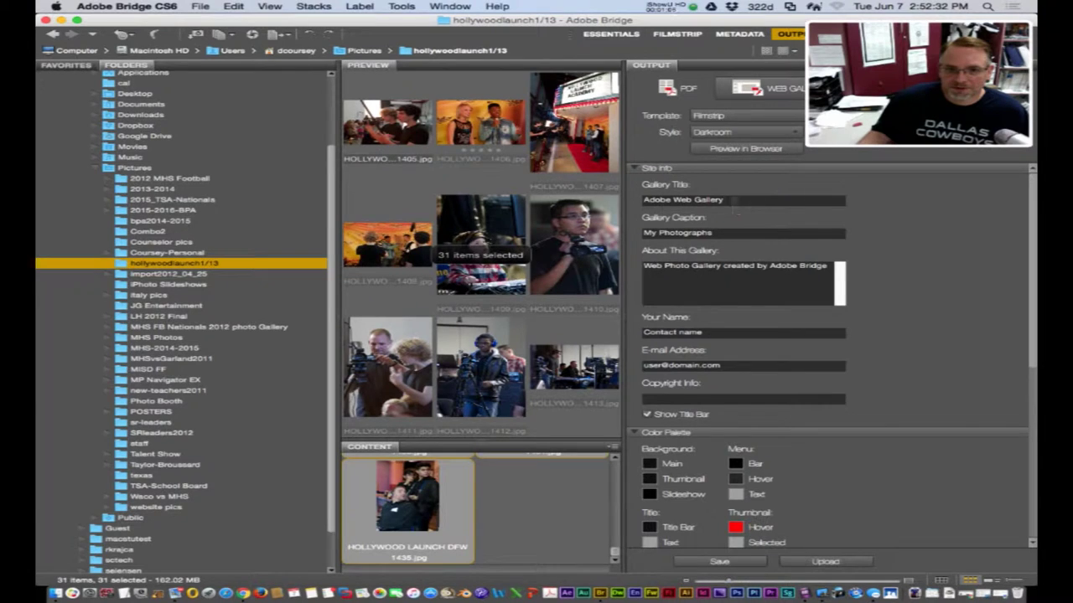
click(734, 200)
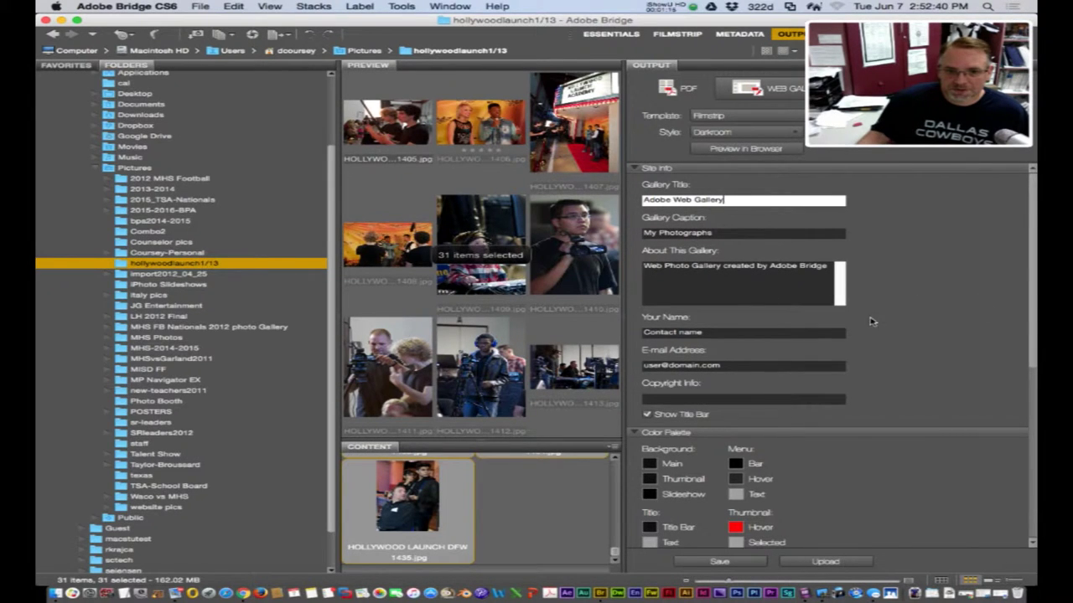
- Review the contact name and appearance settings, toggling Show File Names on then back off
click(708, 332)
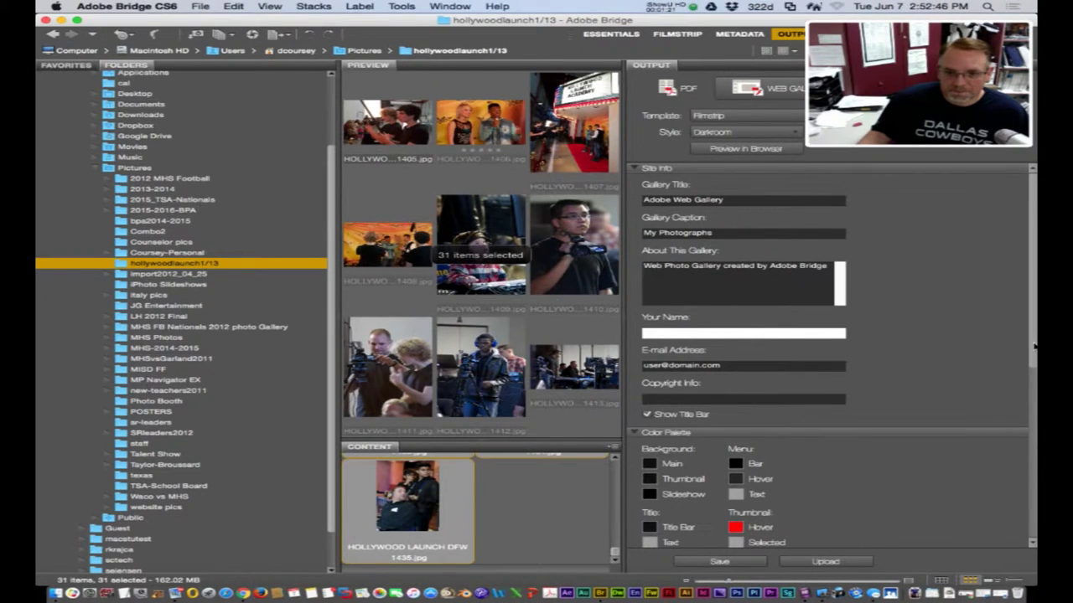
scroll(1030, 419, down, 4)
scroll(1030, 442, down, 2)
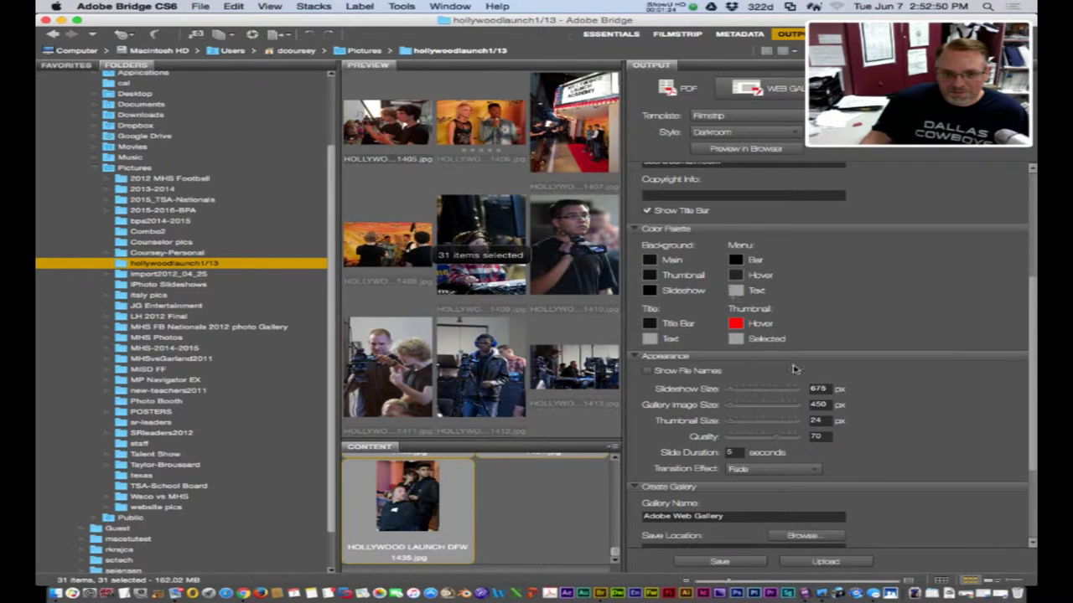
click(647, 372)
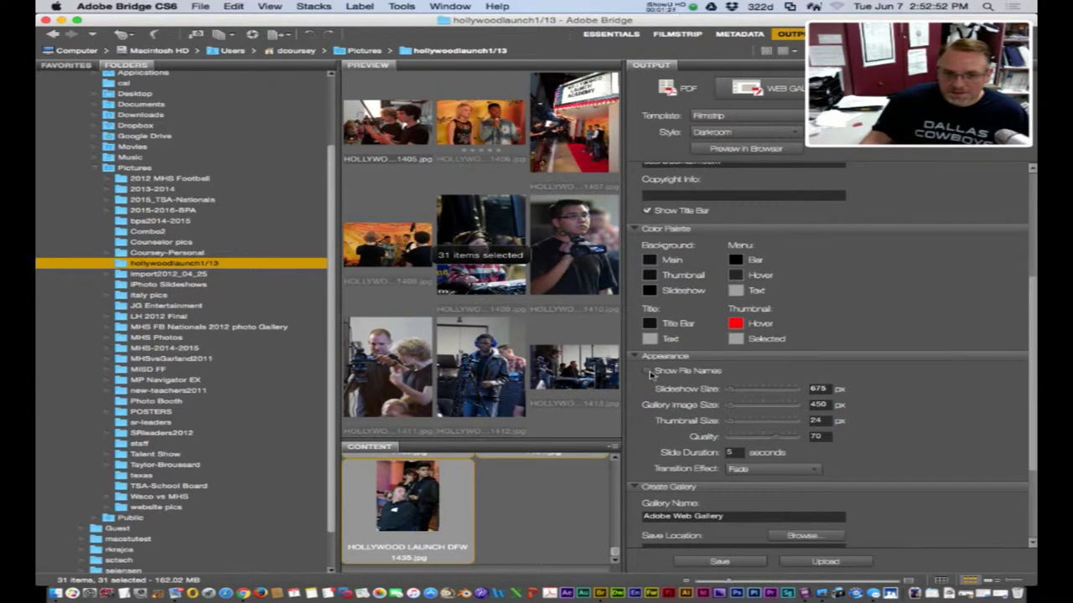
click(647, 372)
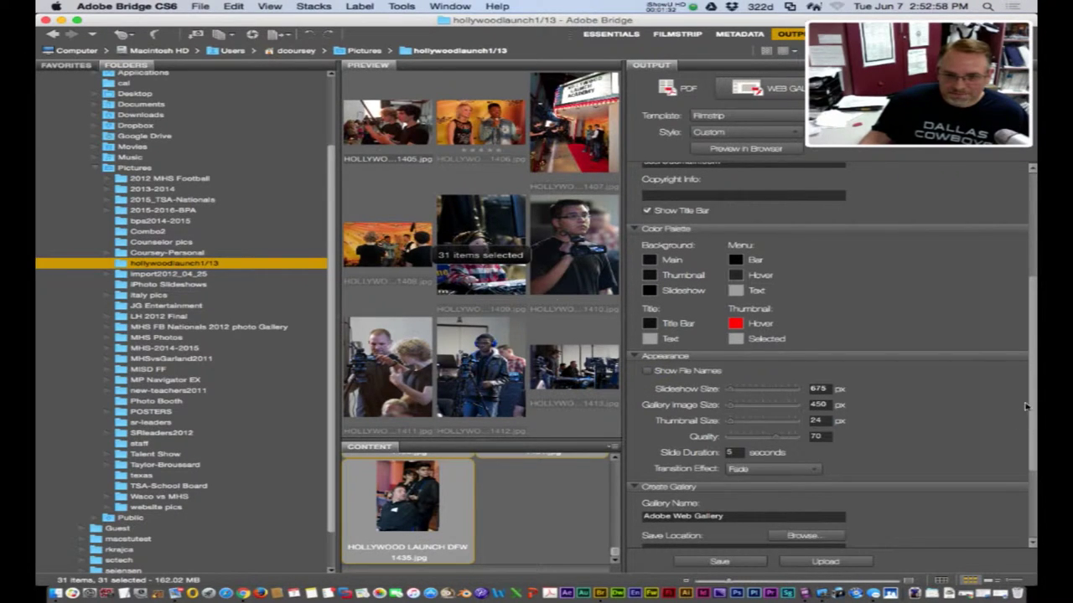
drag(1033, 406, 1029, 493)
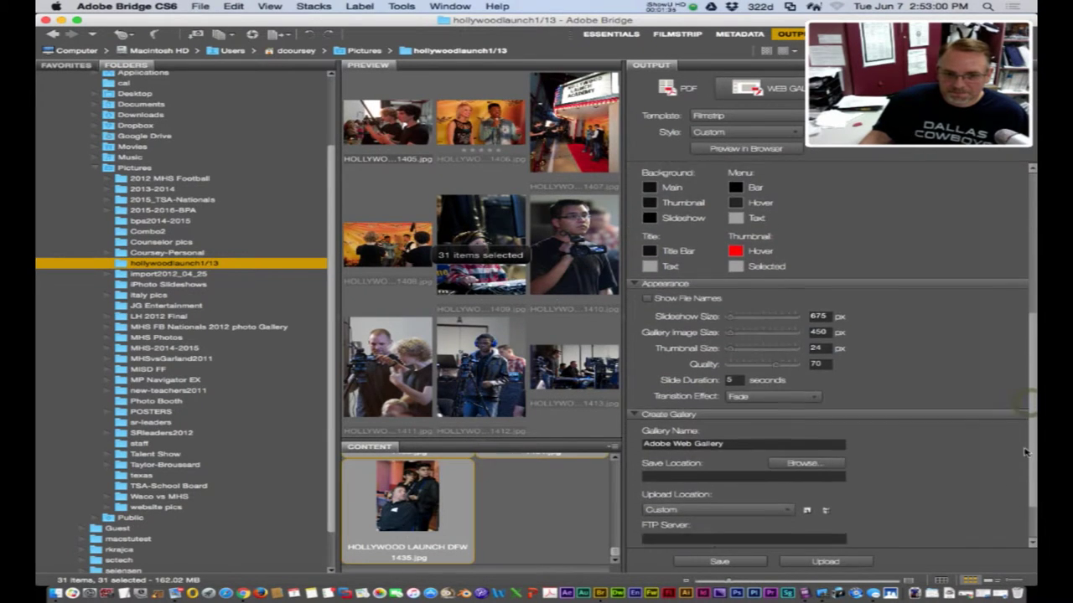
scroll(977, 442, up, 1)
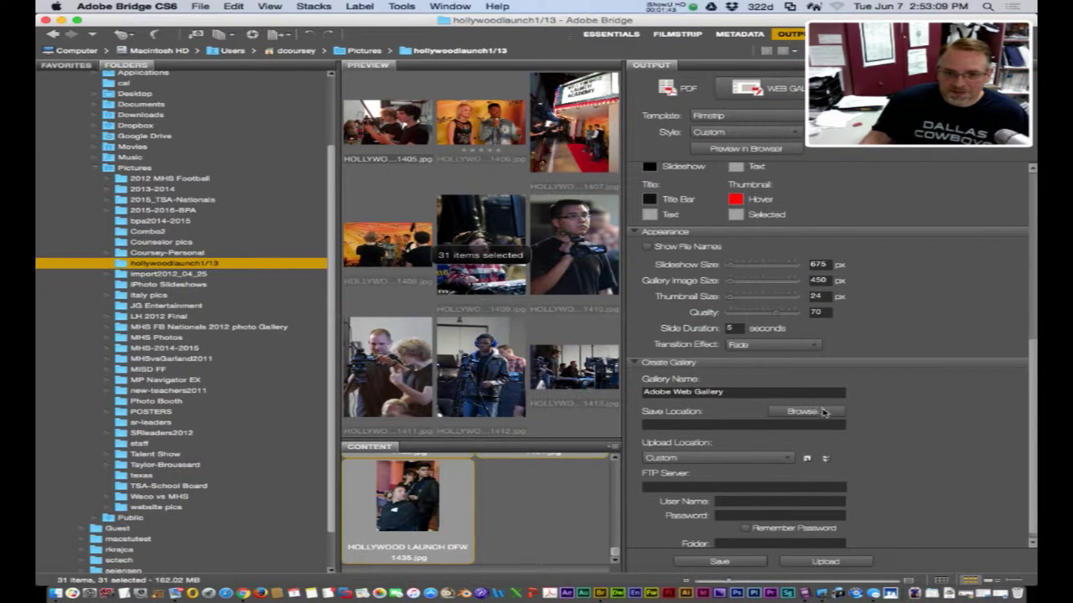
- Set the gallery save location to the Desktop and name it 'test gallery'
click(824, 413)
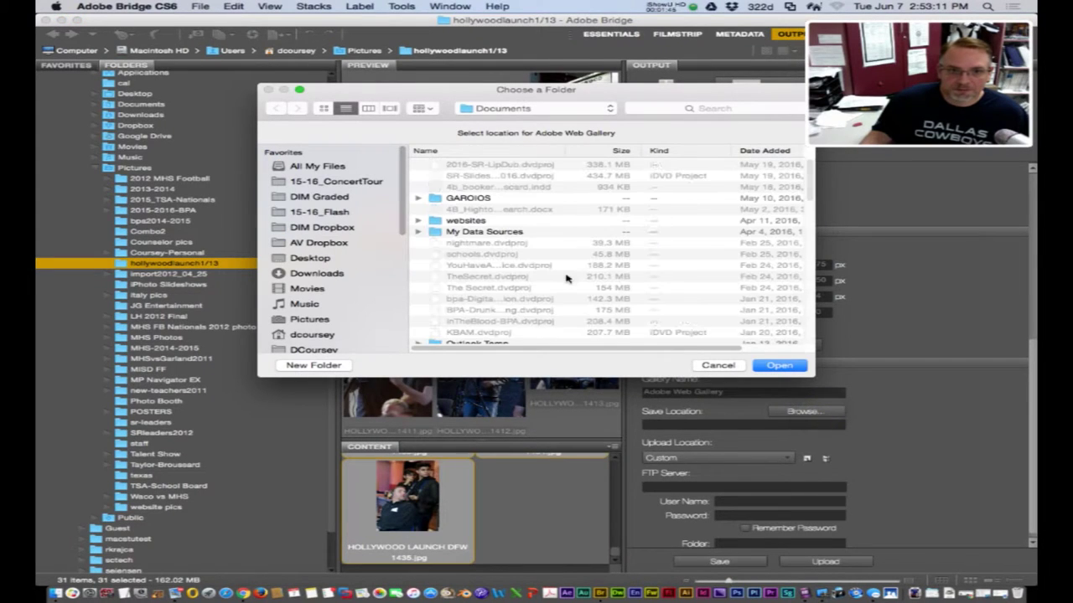
click(308, 258)
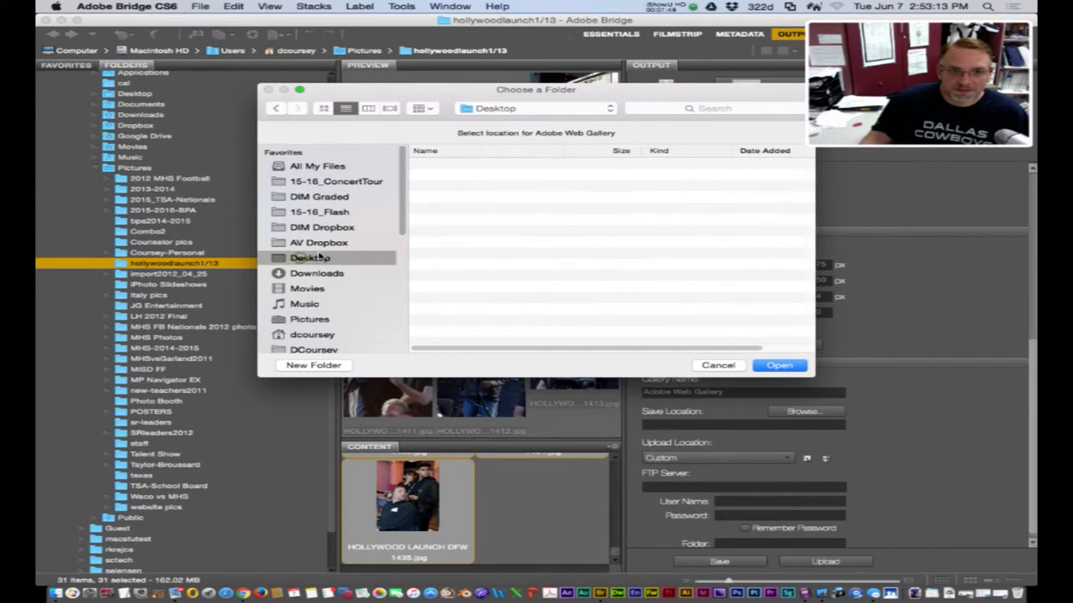
click(785, 368)
drag(740, 393, 637, 394)
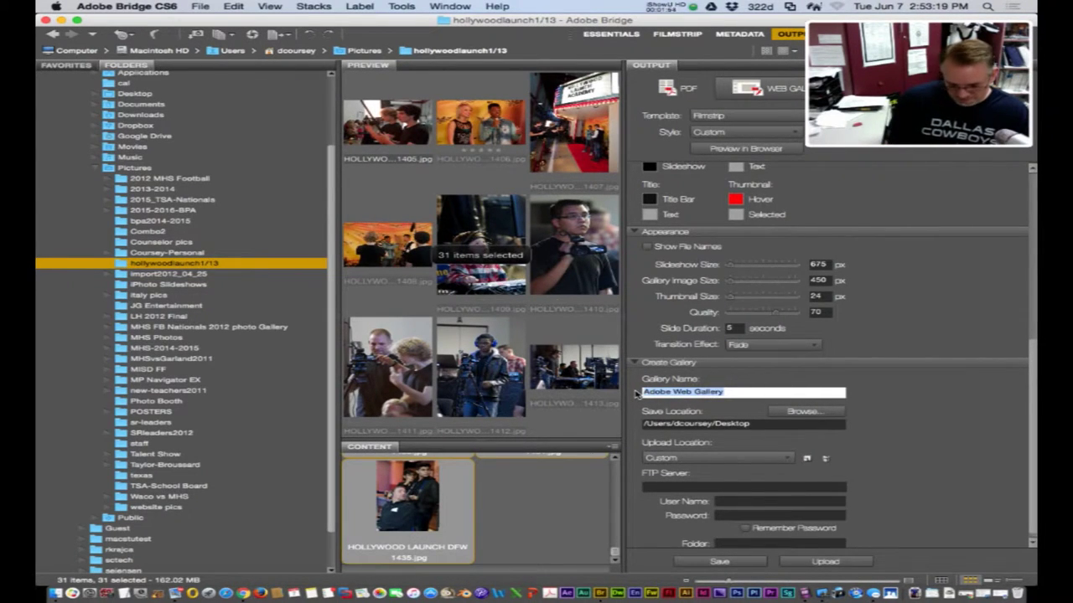
text(test gall)
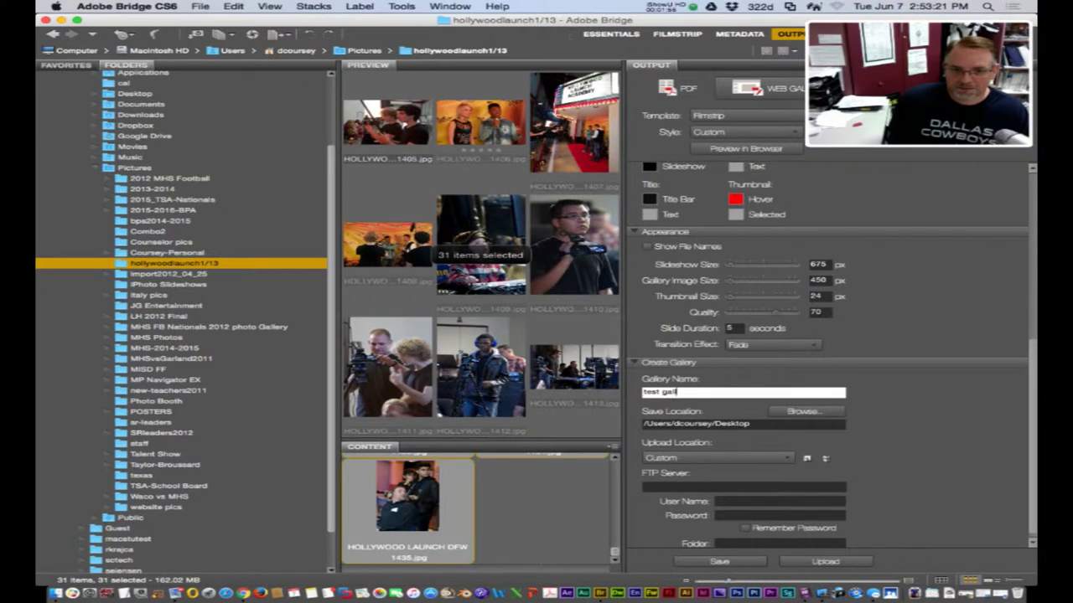
text(ery)
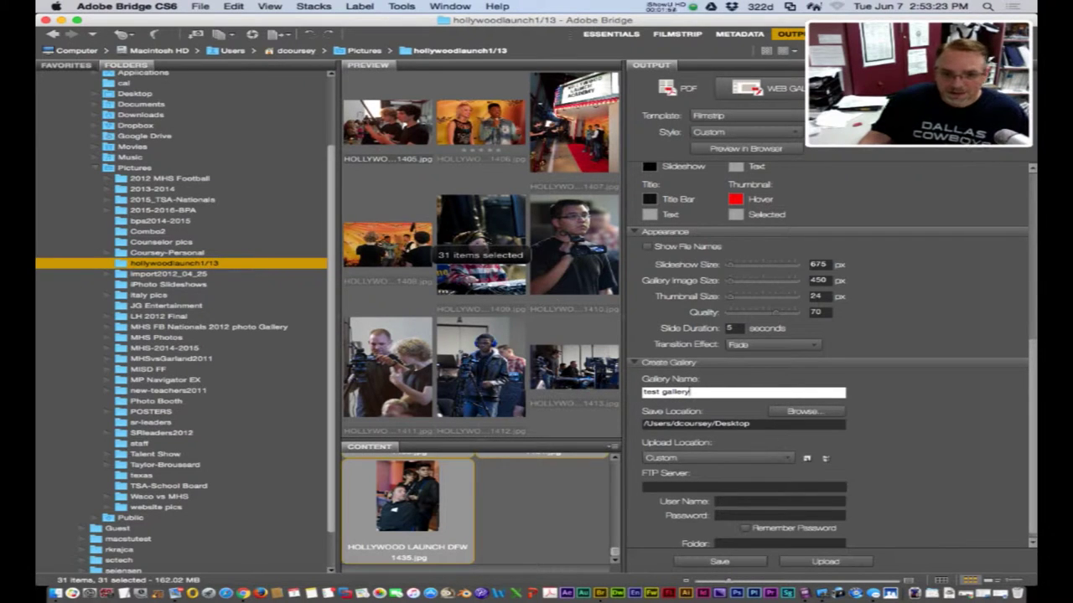
- Keep the upload location as Custom and enter 'test' as the upload folder name
click(791, 461)
click(889, 433)
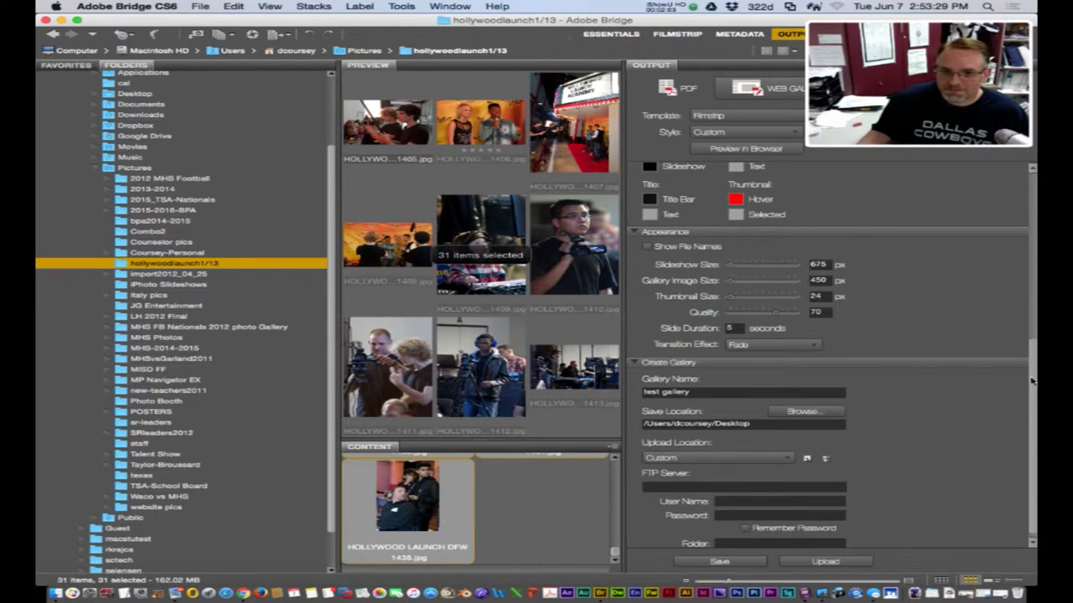
scroll(787, 503, down, 1)
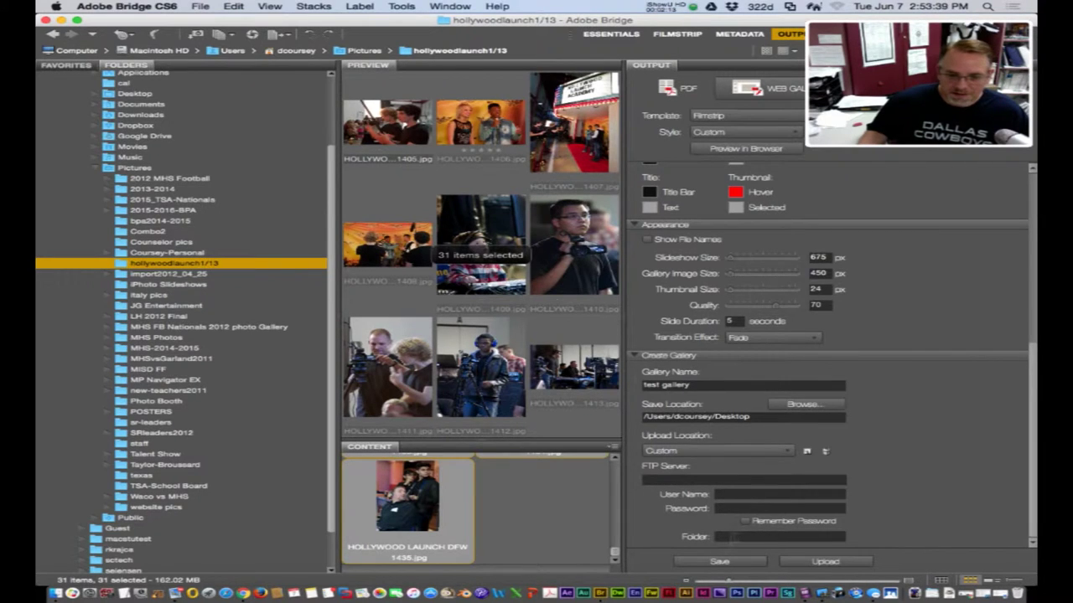
click(726, 537)
text(test)
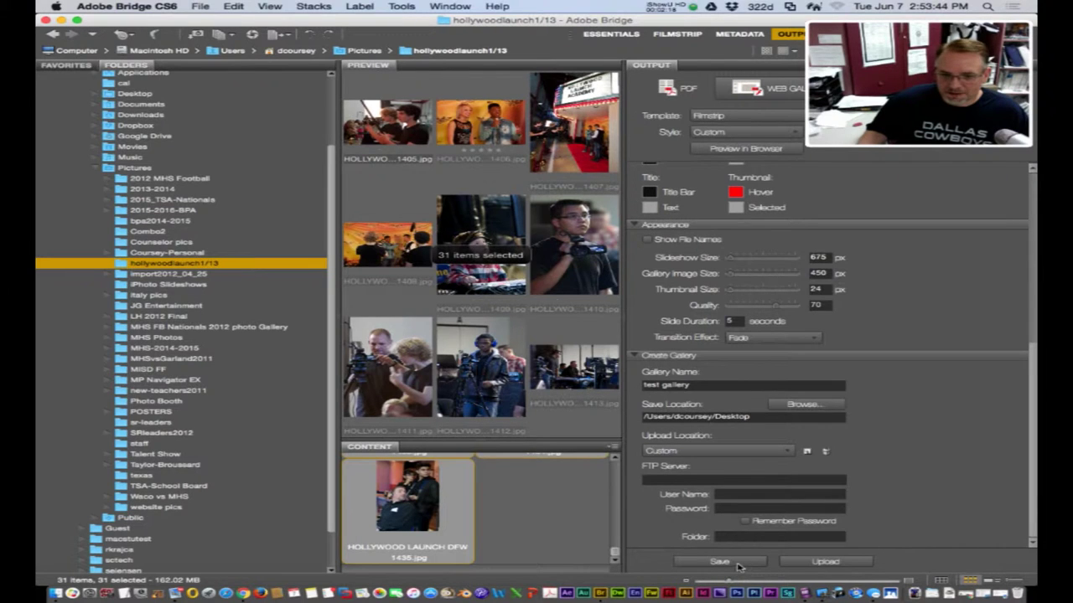
- Save the gallery, dismiss the 'Gallery created' confirmation, and minimize Bridge
click(738, 565)
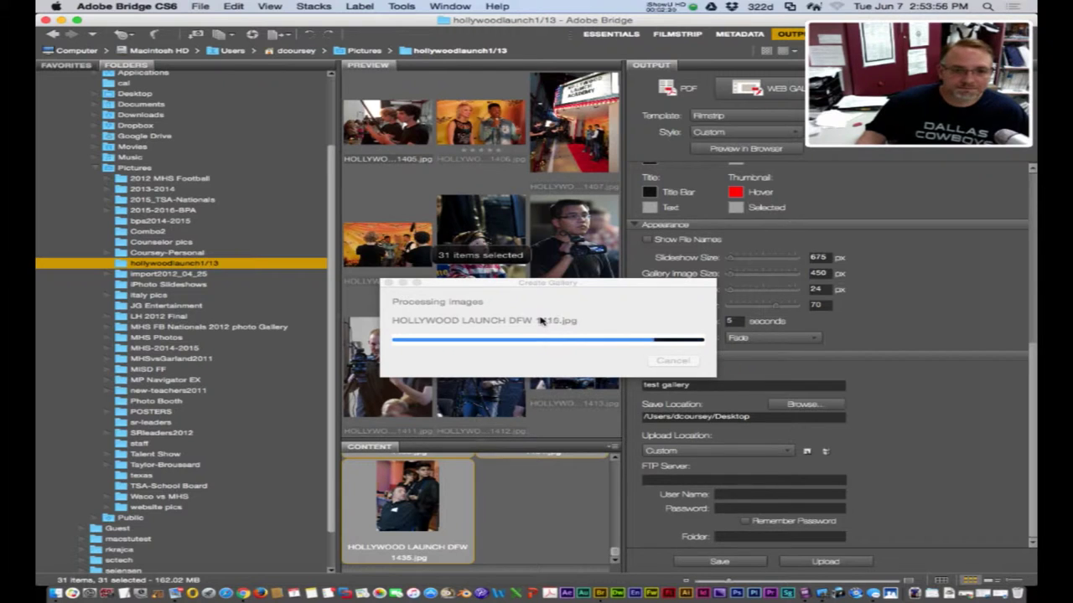
click(678, 361)
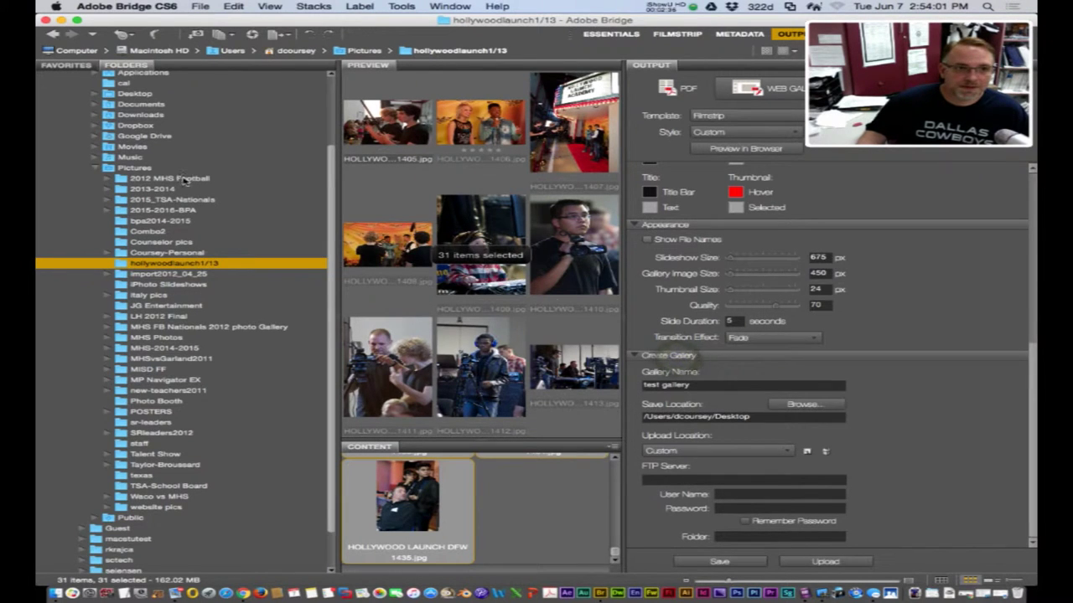
click(61, 19)
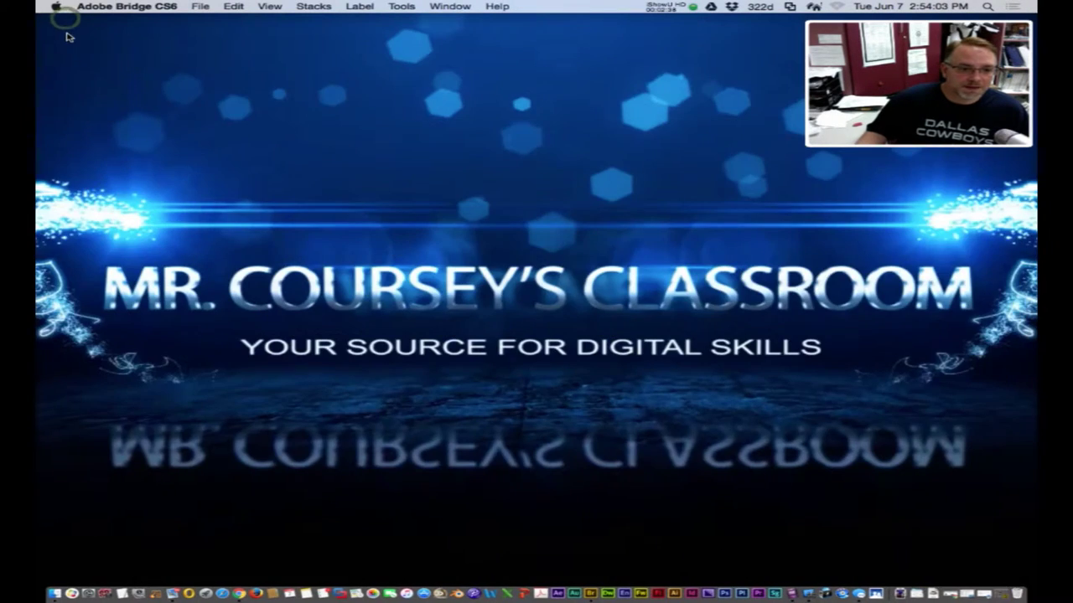
- Show the Desktop in Finder, expand the test gallery folder, and select index.html
click(52, 574)
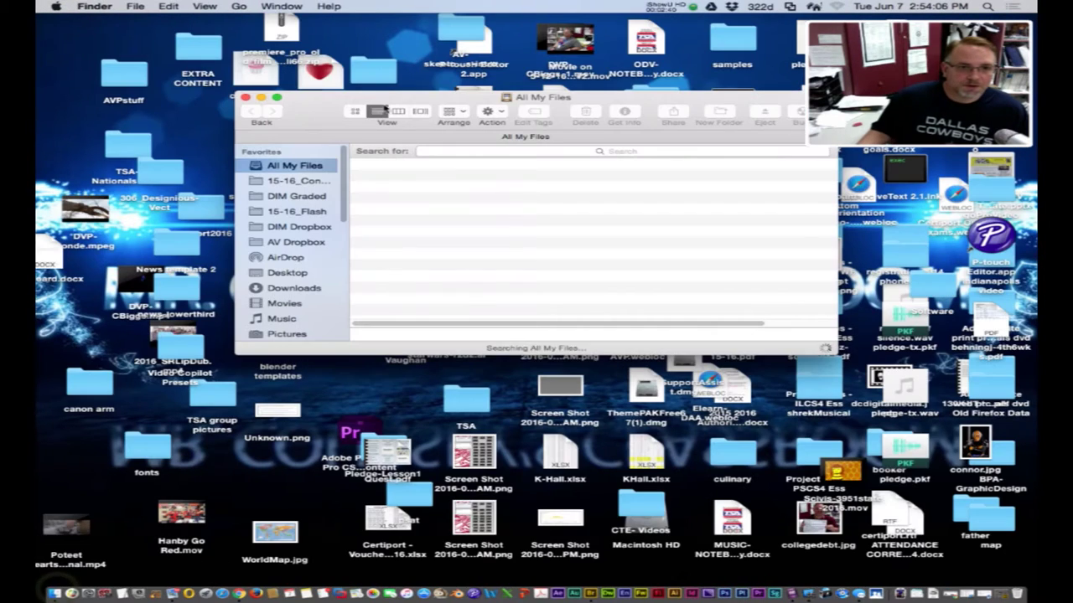
click(287, 272)
scroll(409, 279, down, 5)
scroll(436, 294, up, 3)
click(737, 150)
click(410, 164)
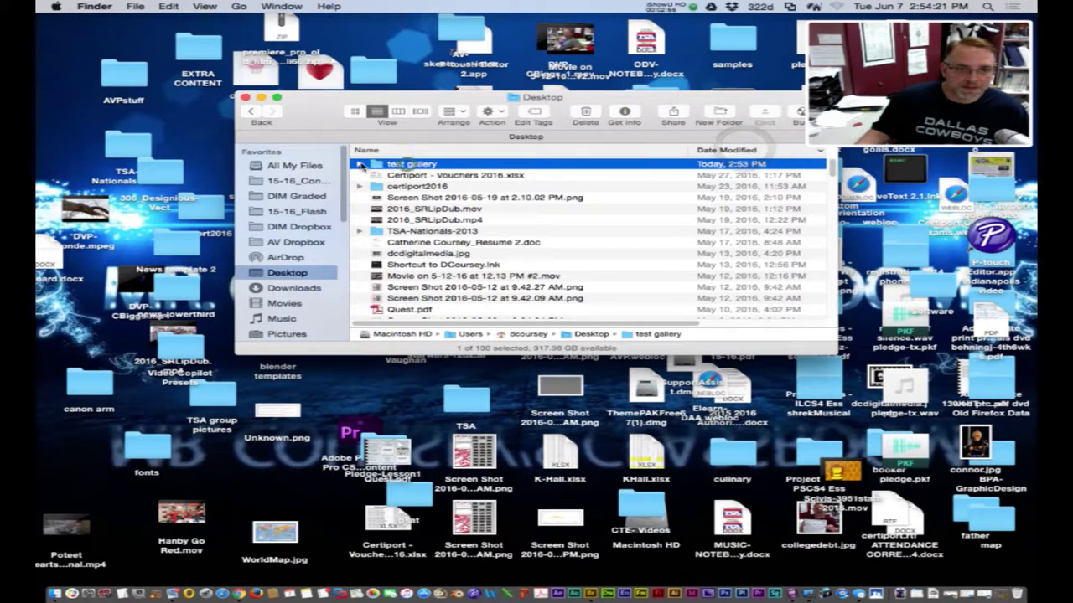
click(359, 164)
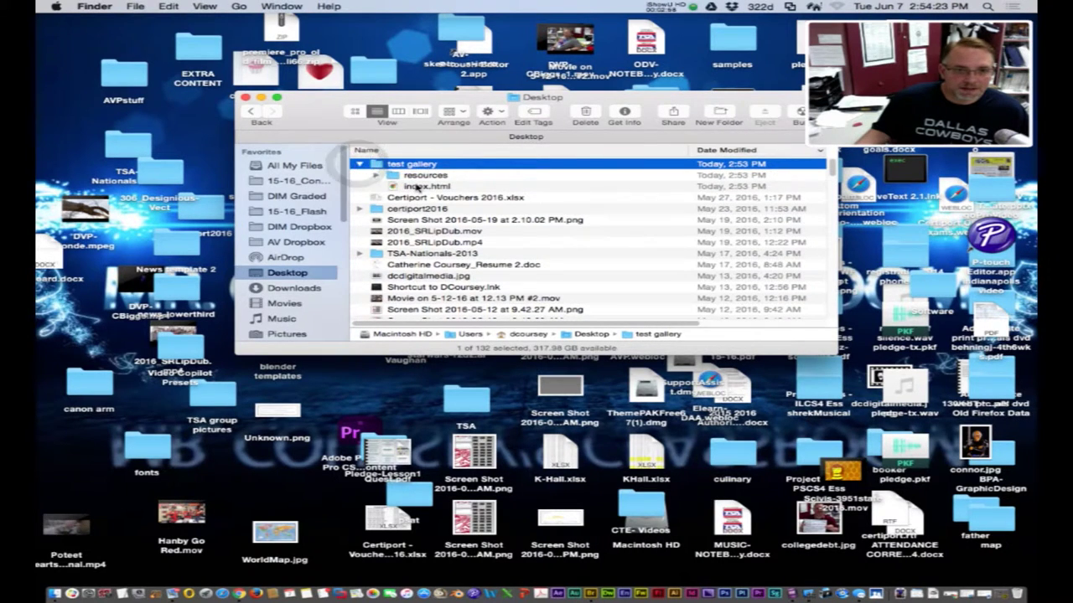
click(415, 186)
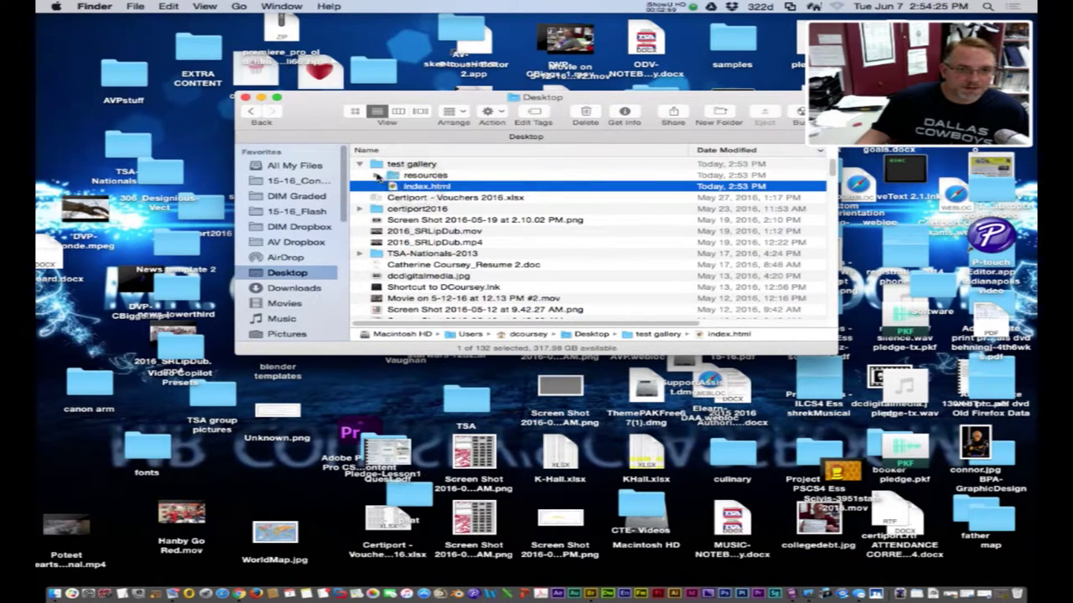
- Peek into the resources and images folders, then open index.html in the browser
click(375, 176)
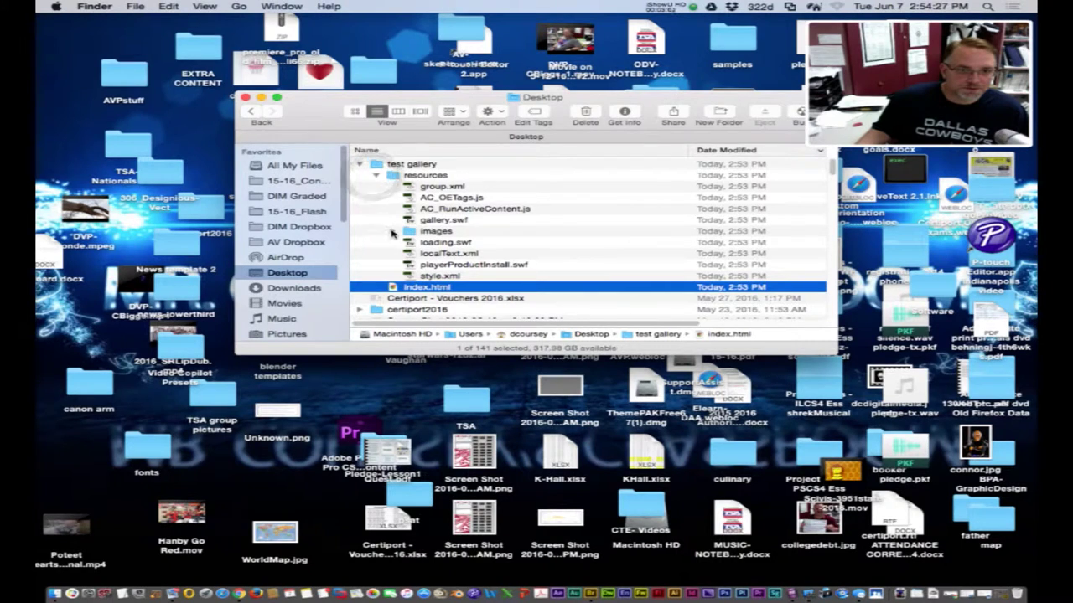
click(392, 231)
click(392, 232)
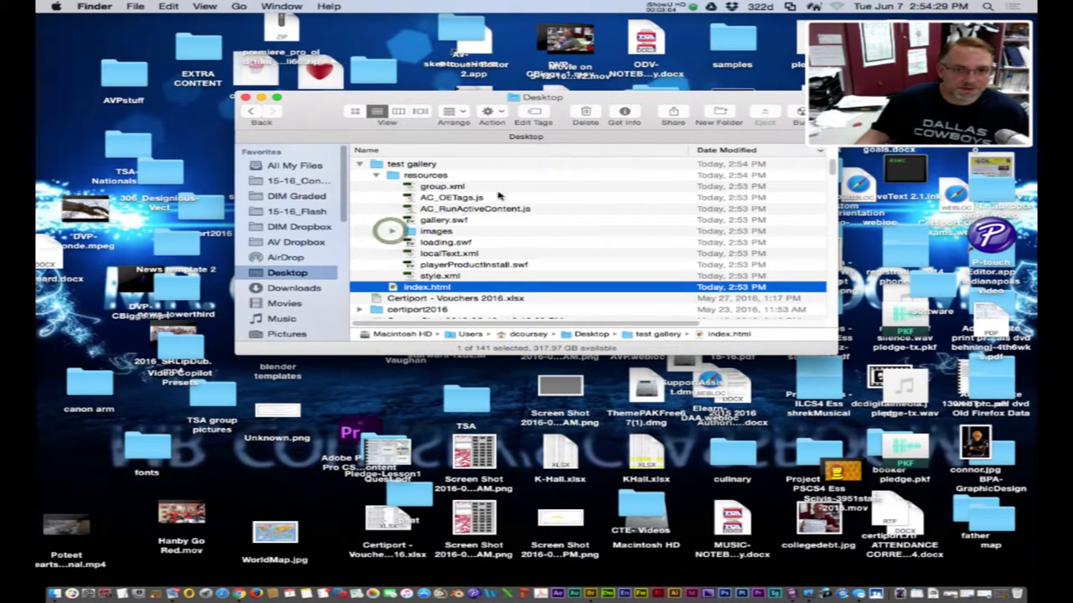
click(375, 175)
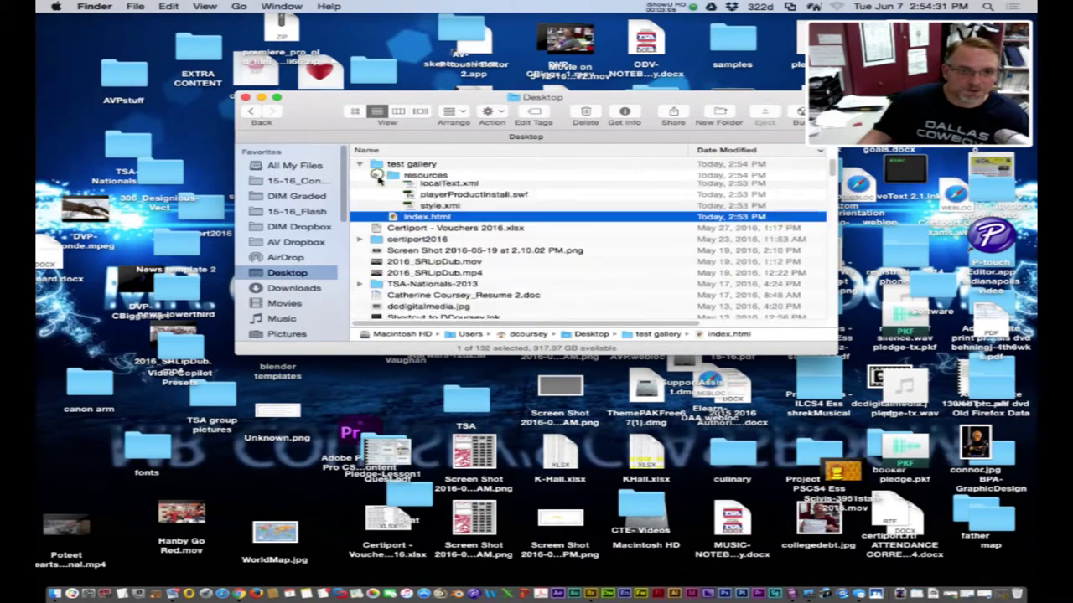
double_click(406, 188)
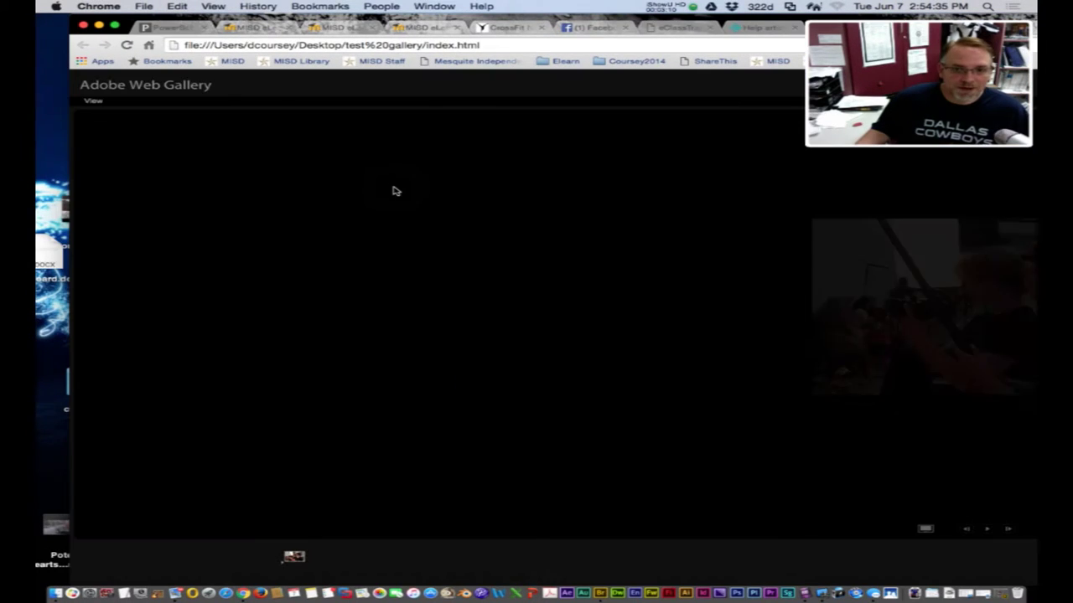
- Maximize Chrome and play the gallery slideshow, advancing through several photos
click(114, 26)
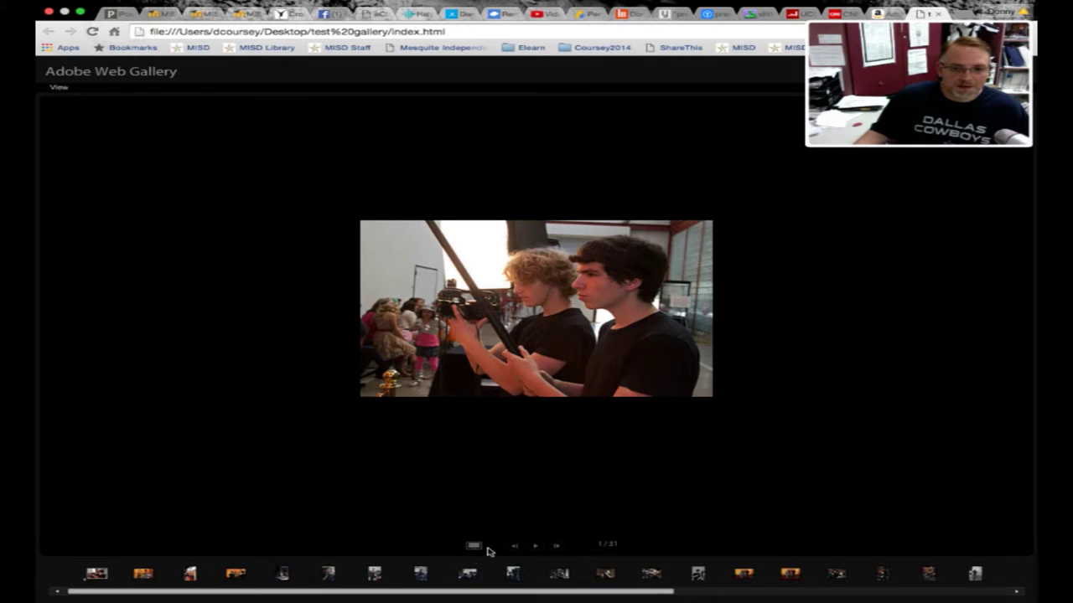
click(534, 545)
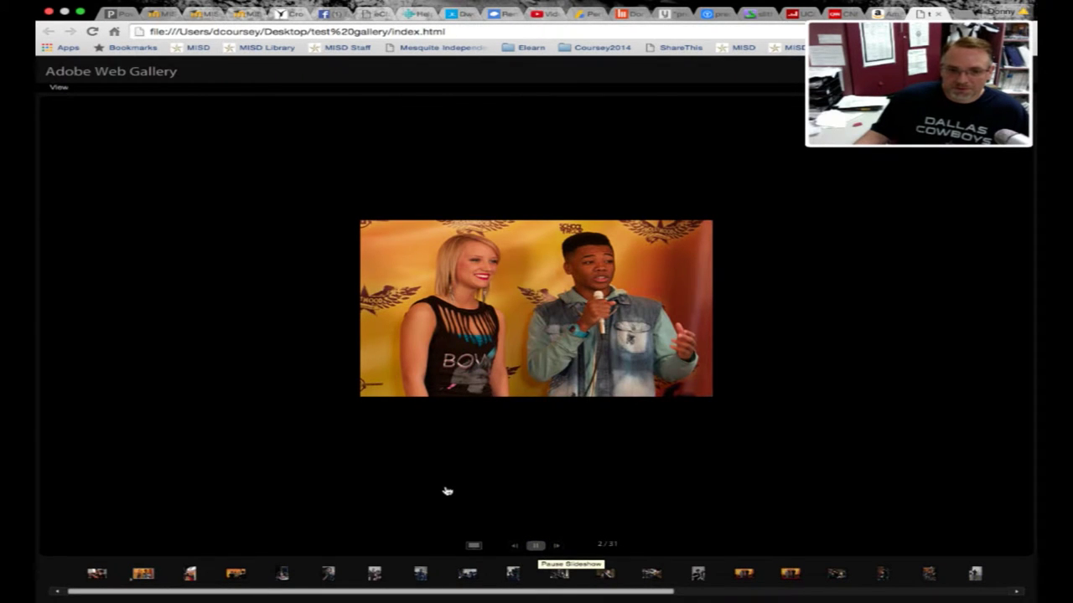
click(555, 545)
click(557, 546)
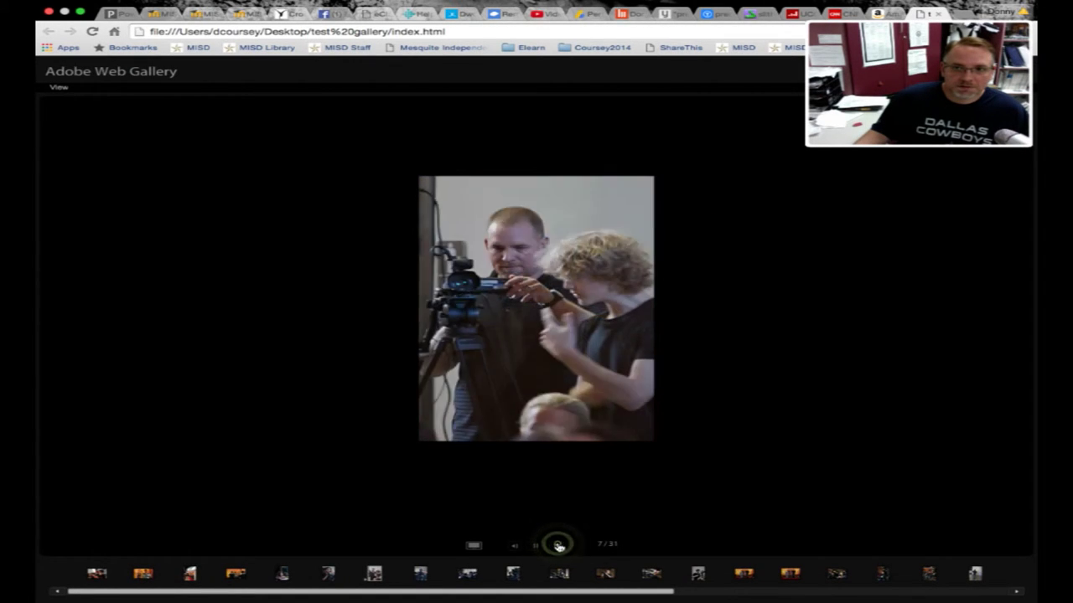
click(558, 546)
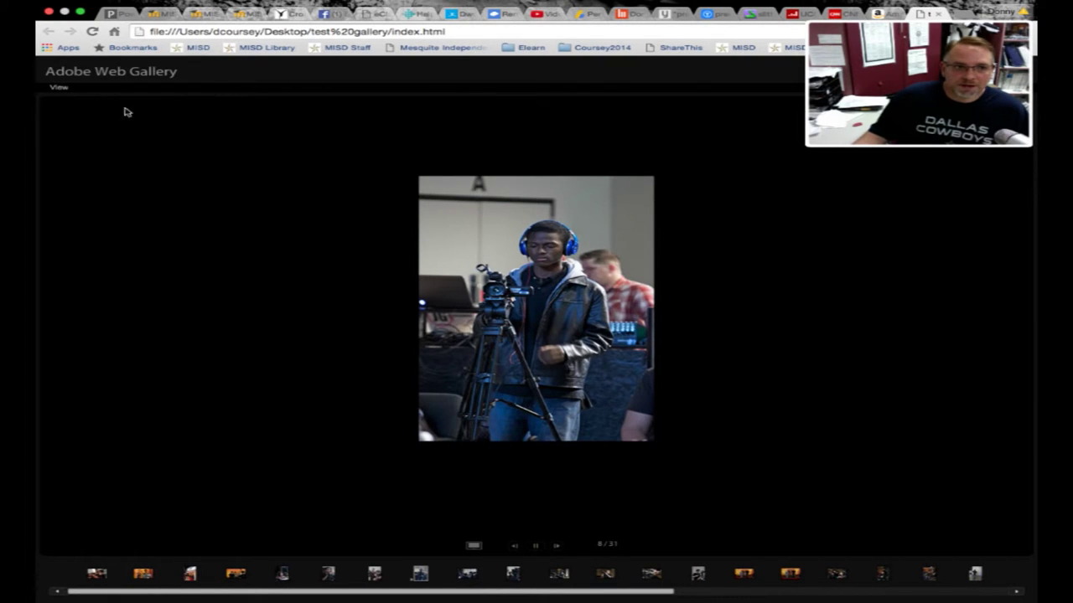
- Open and close the gallery's view options, then restore the smaller window
click(58, 87)
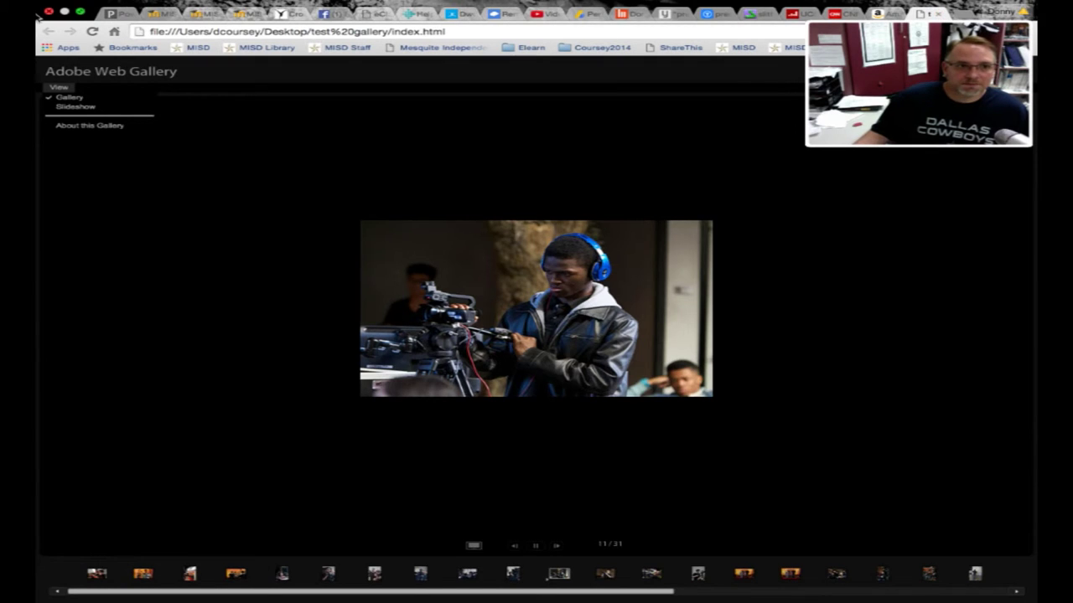
click(162, 147)
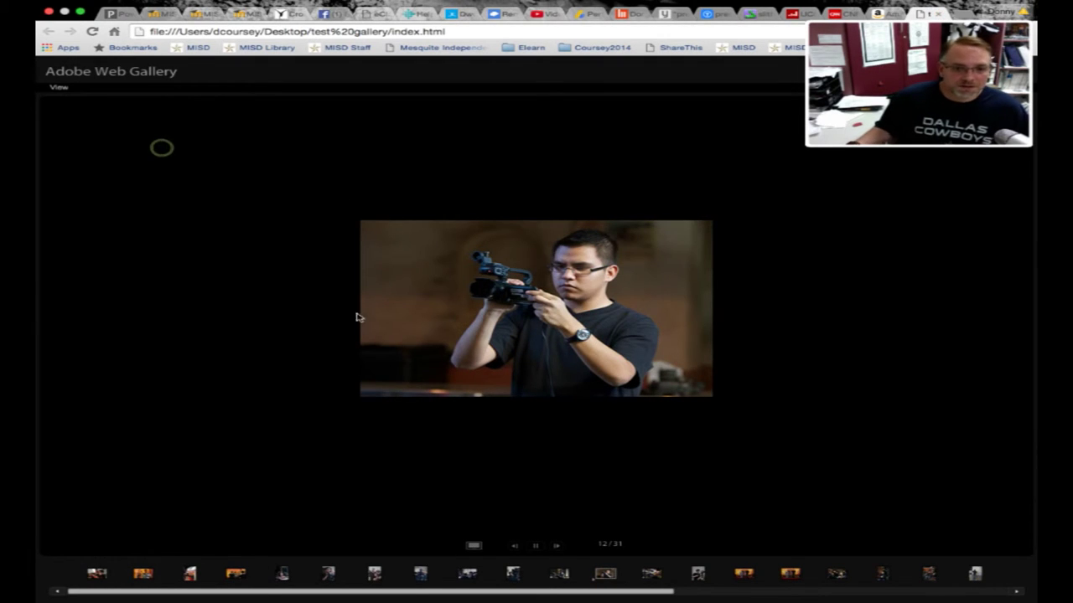
click(536, 546)
- Minimize the Chrome gallery window to return to the Finder listing
click(79, 12)
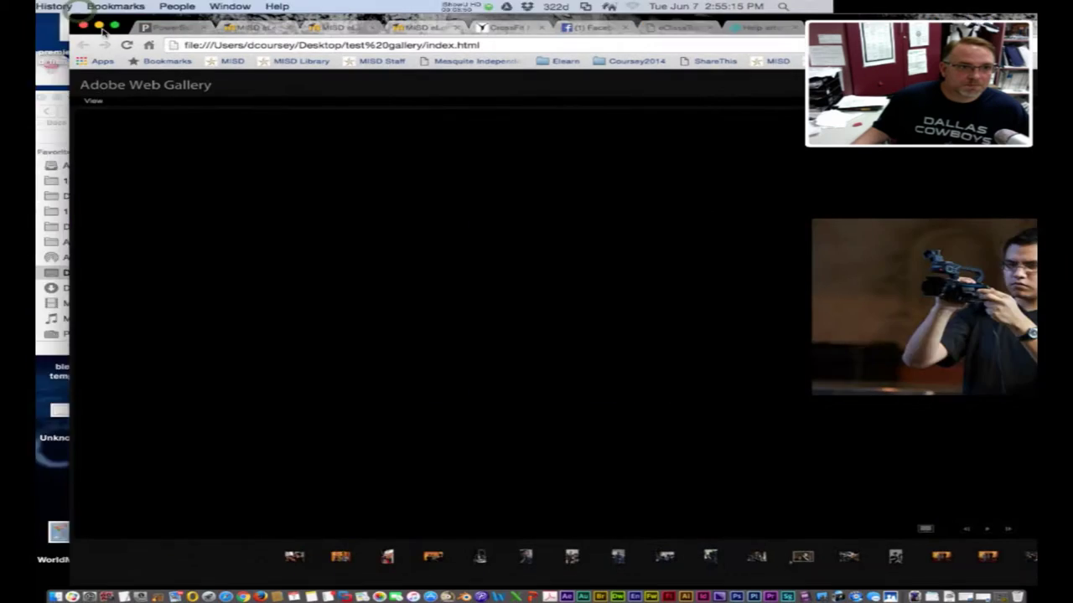